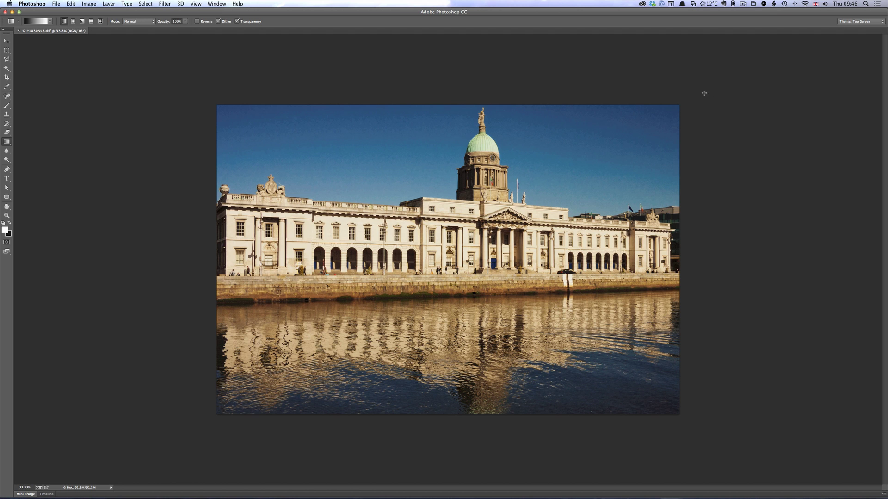
Start a crop on the Custom House photo and drag its top edge above the picture
key(v)
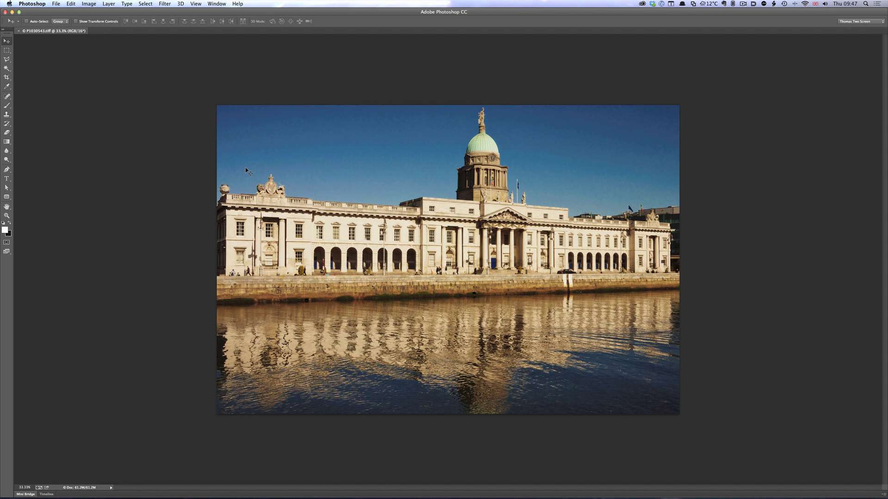
click(6, 78)
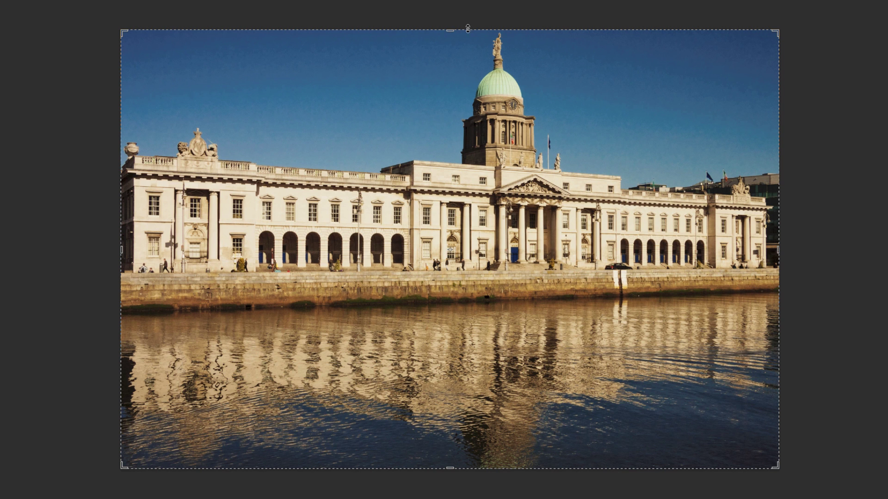
drag(451, 29, 449, 17)
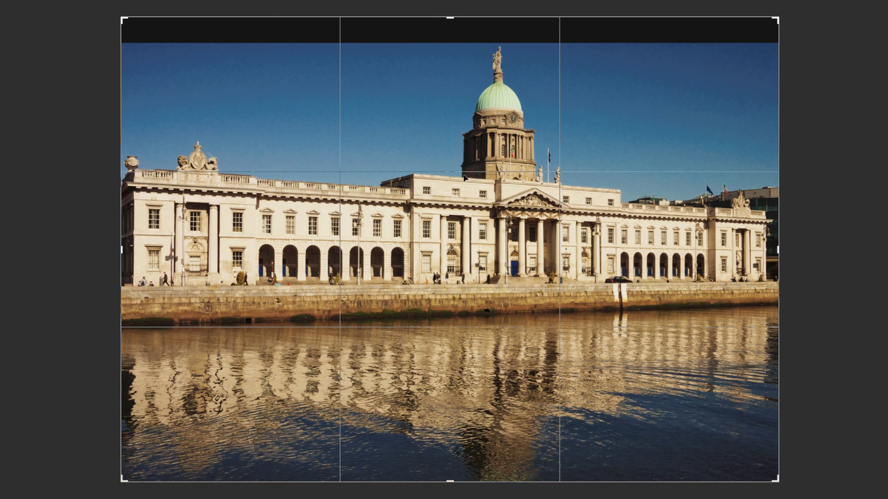
Trim a thin water strip at the bottom, extend the top canvas, and commit the crop
drag(451, 481, 451, 470)
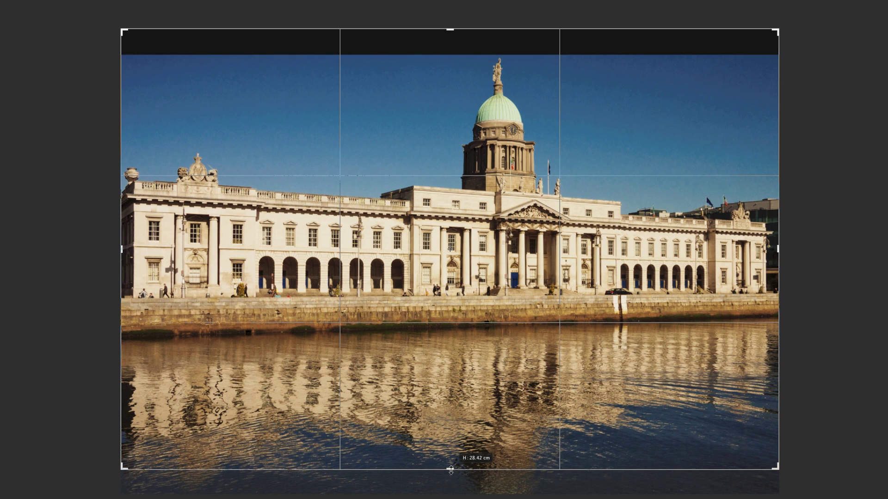
drag(450, 470, 450, 469)
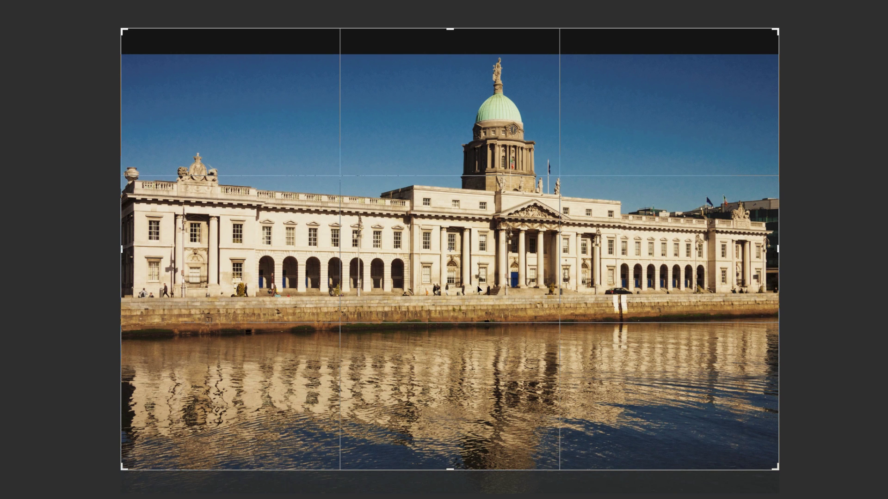
drag(450, 26, 450, 25)
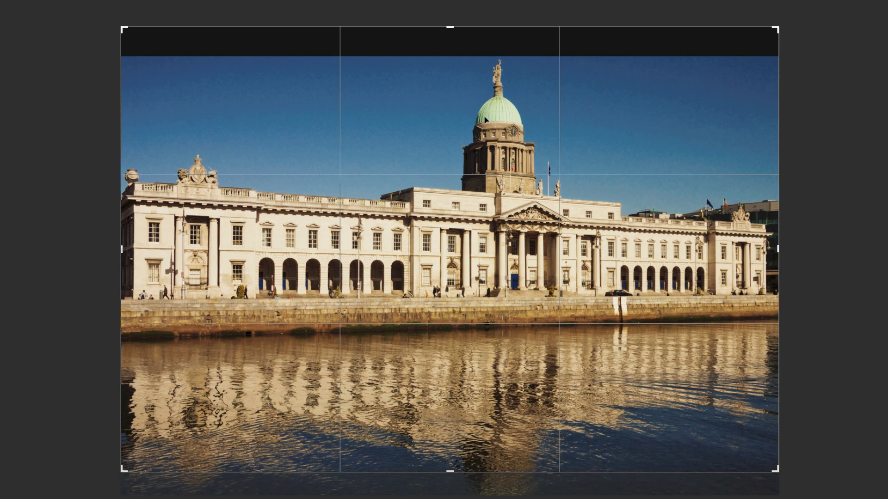
key(Return)
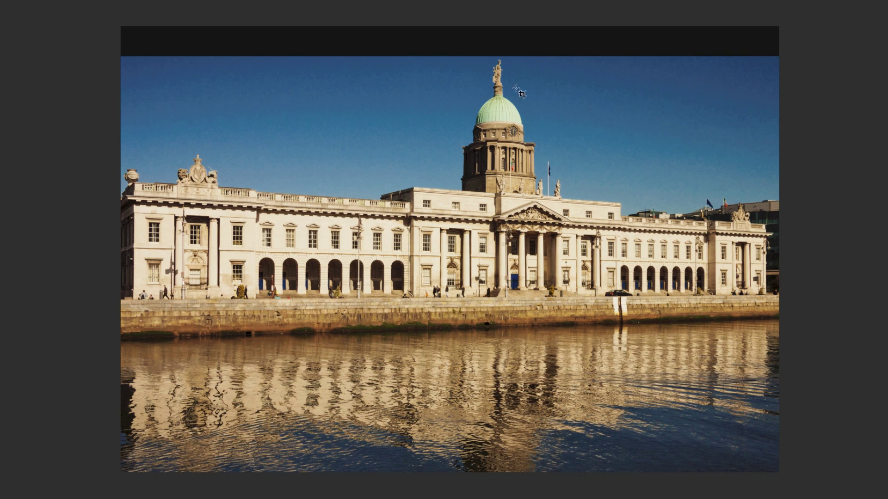
key(ctrl+minus)
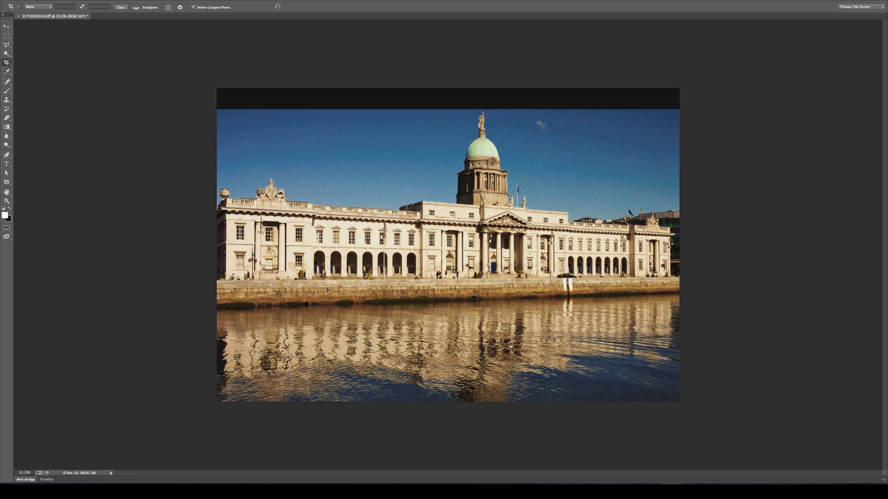
key(ctrl+plus)
key(ctrl+plus)
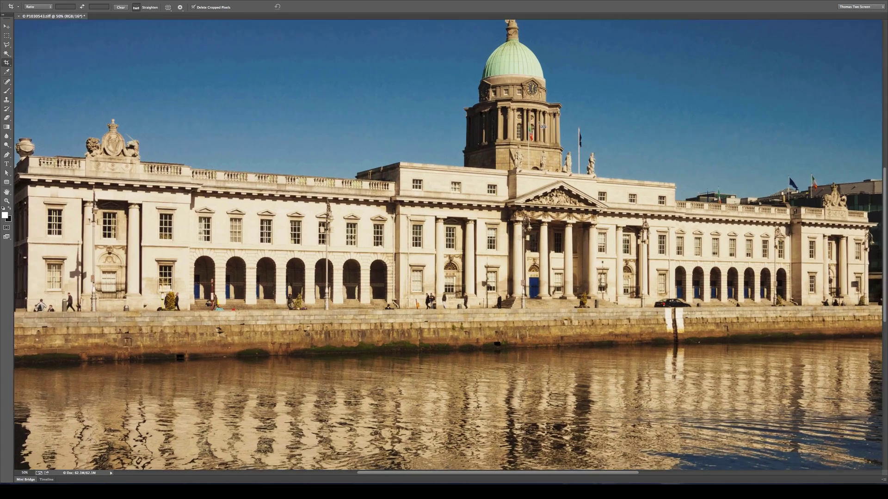
scroll(576, 116, up, 5)
scroll(577, 117, right, 2)
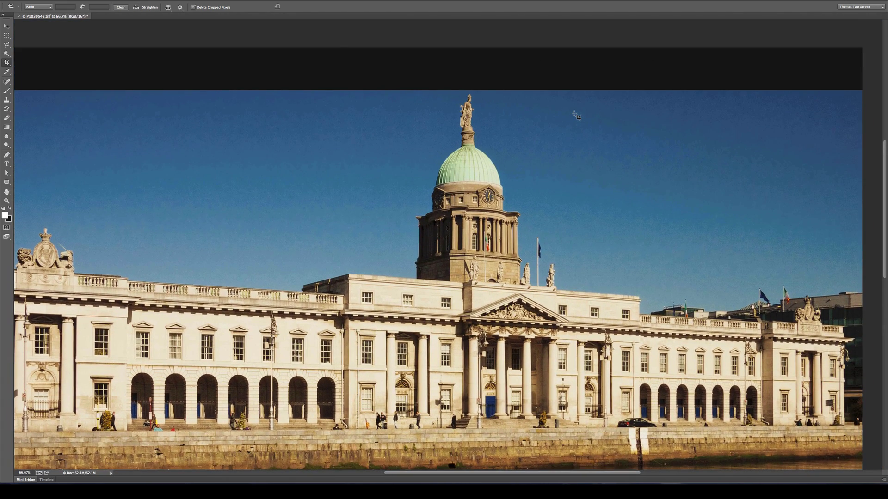
scroll(577, 117, down, 2)
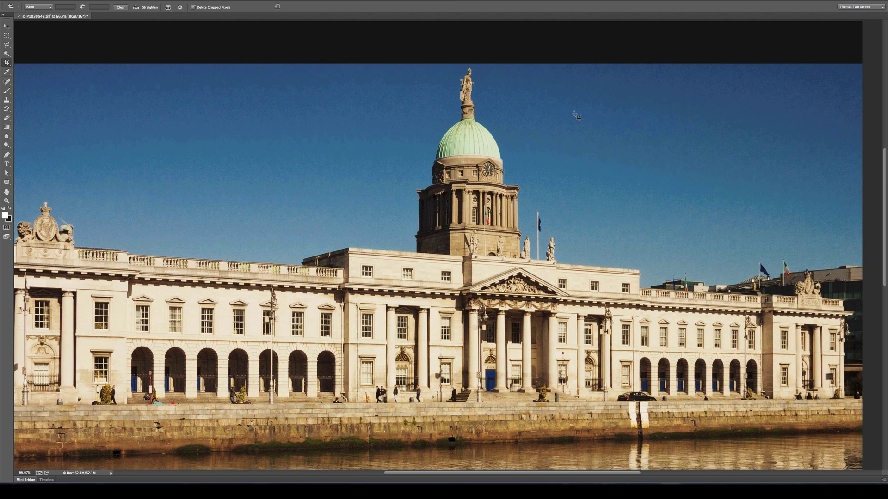
scroll(577, 116, left, 1)
key(ctrl+minus)
key(ctrl+minus)
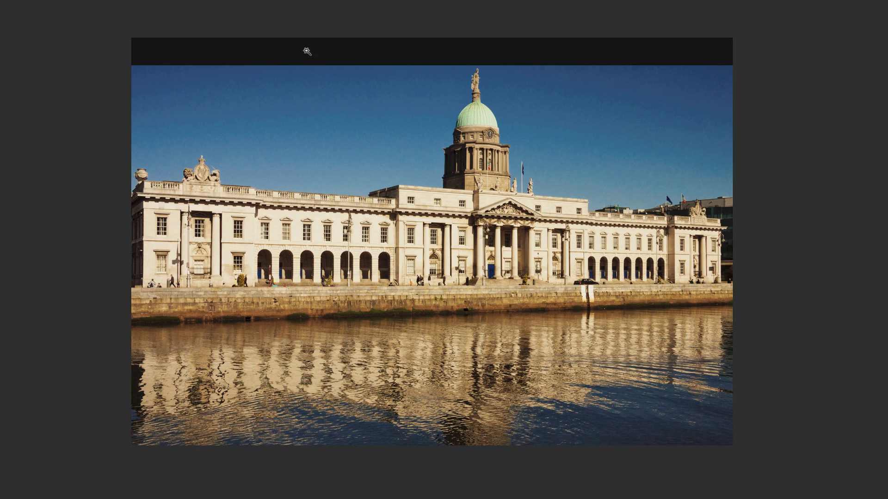
Magic Wand the empty dark top band, leave full screen, and expand the selection by 4 pixels
click(287, 56)
key(f)
click(194, 4)
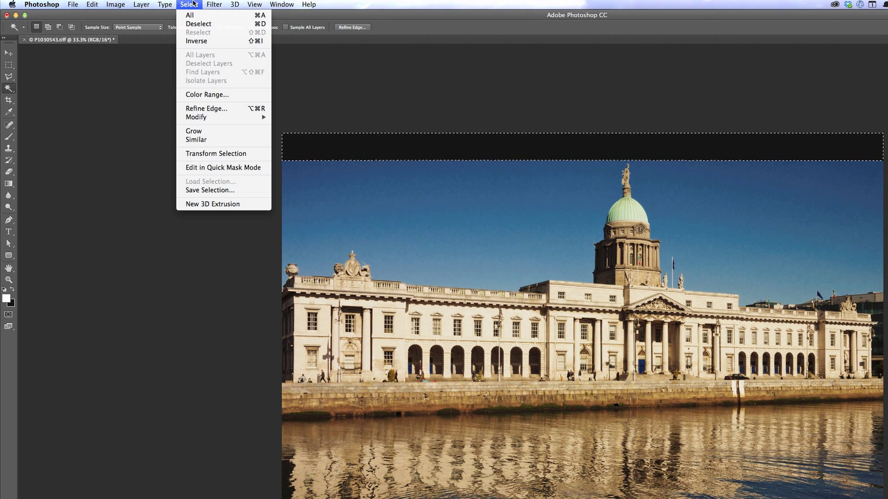
mouse_move(252, 117)
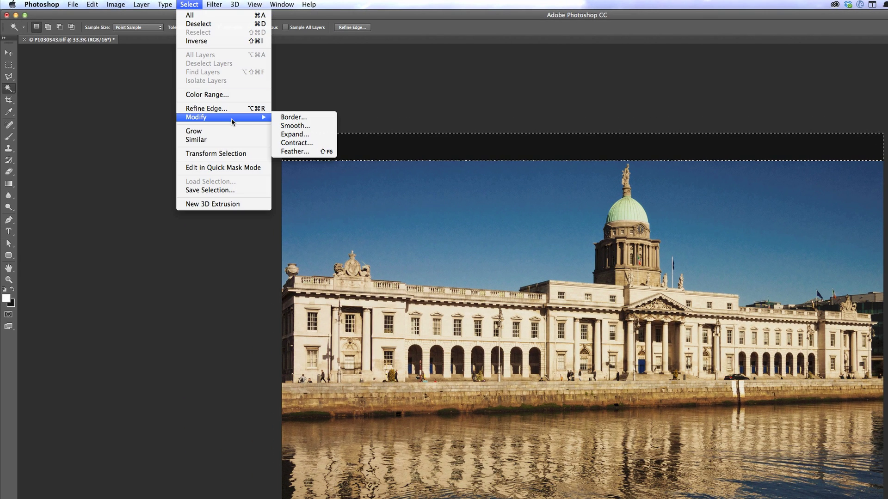
click(323, 139)
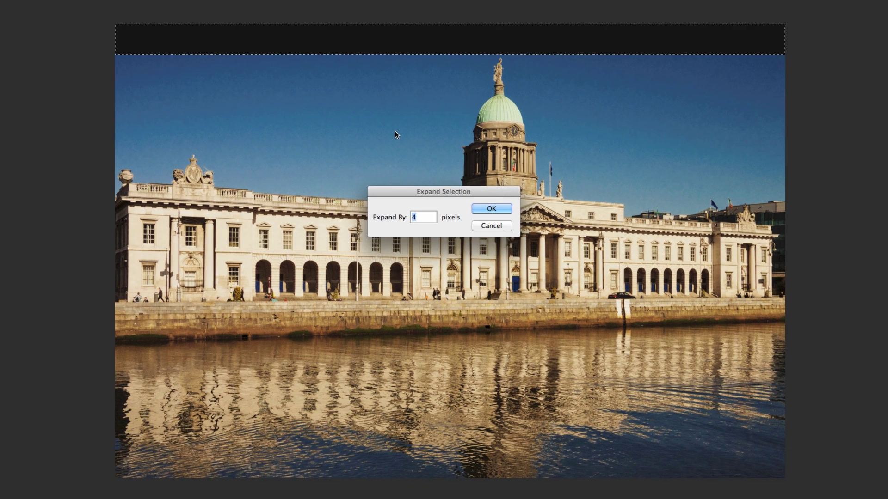
key(Return)
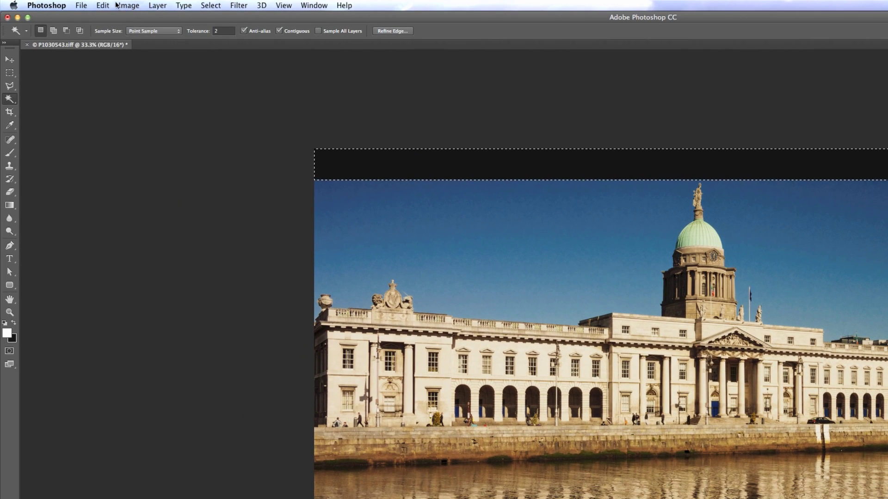
Fill the selected strip using Content-Aware at Normal mode and 100% opacity
click(102, 6)
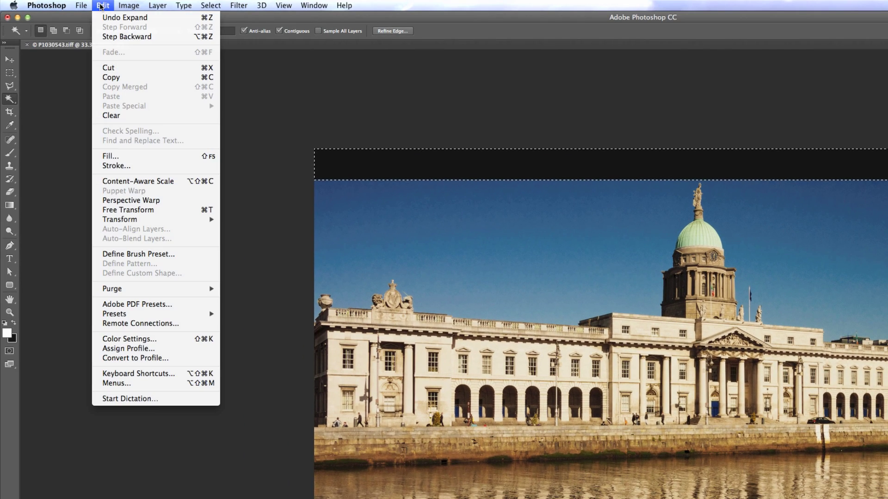
click(160, 156)
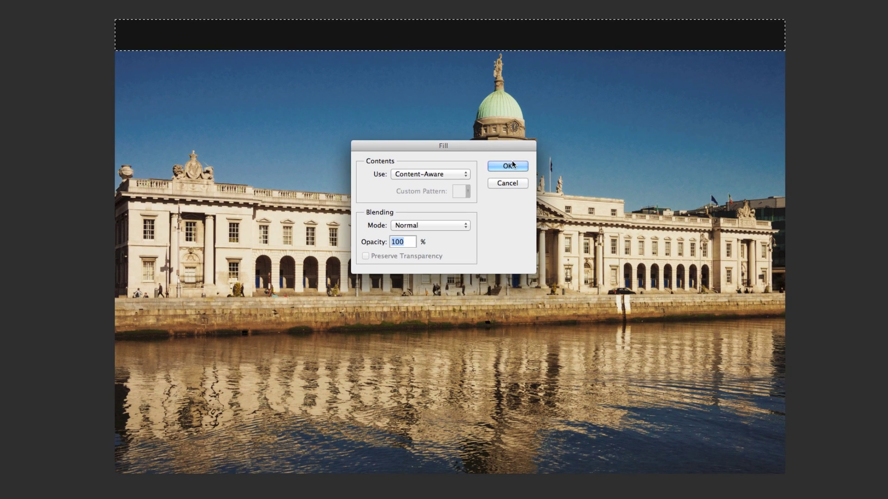
click(708, 295)
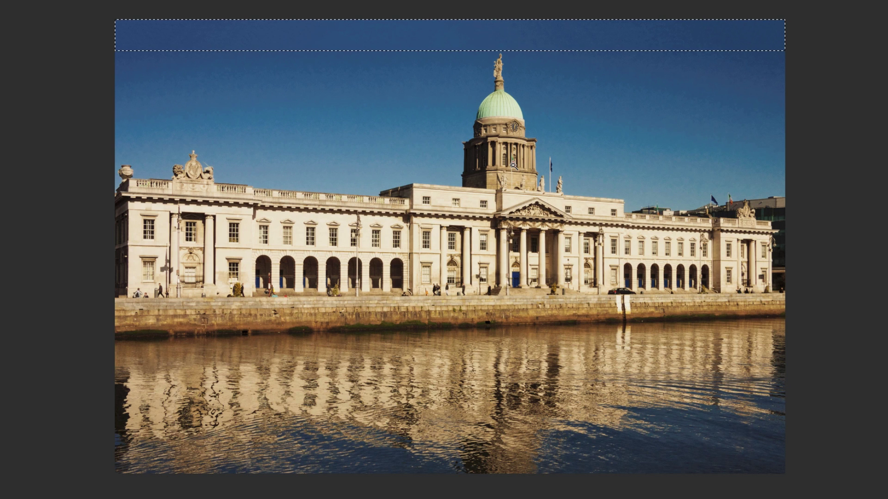
Deselect the strip and zoom into the sky above the building to check for seams
key(ctrl+d)
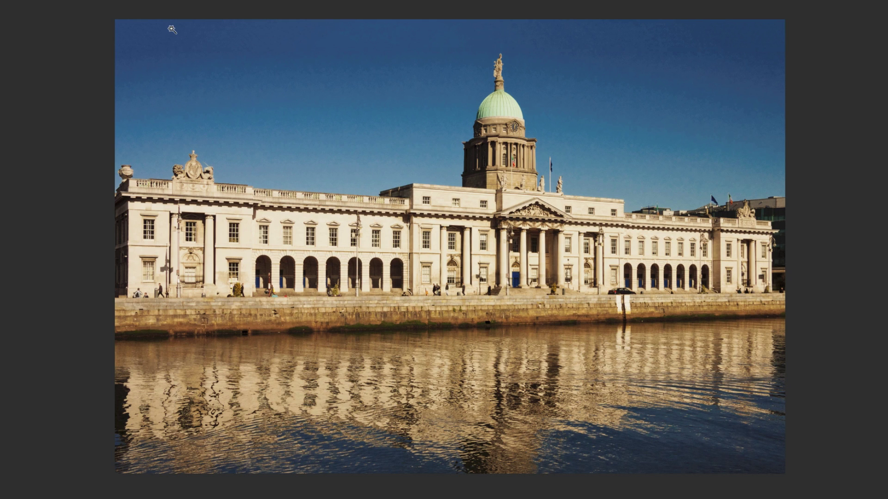
key(ctrl+plus)
key(ctrl+plus)
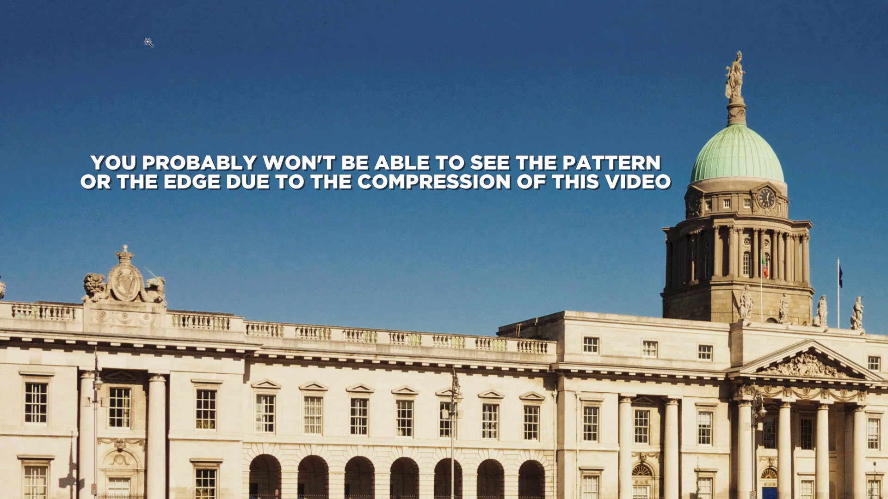
key(ctrl+0)
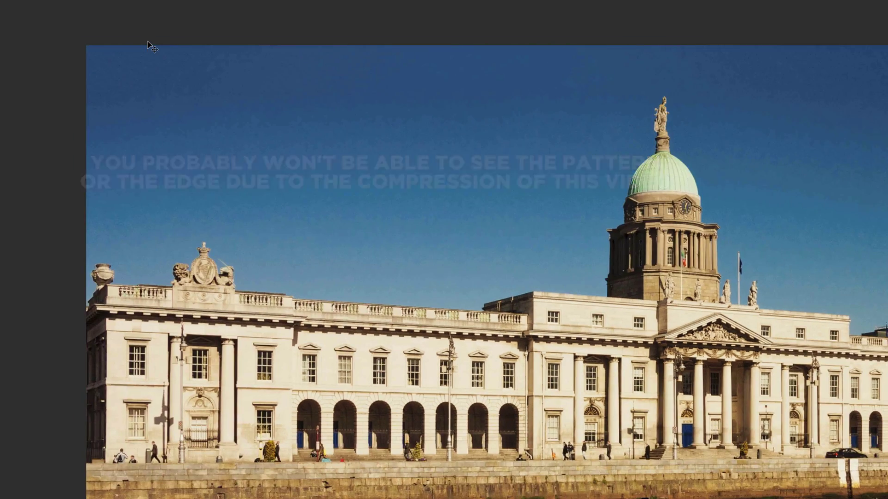
key(ctrl+plus)
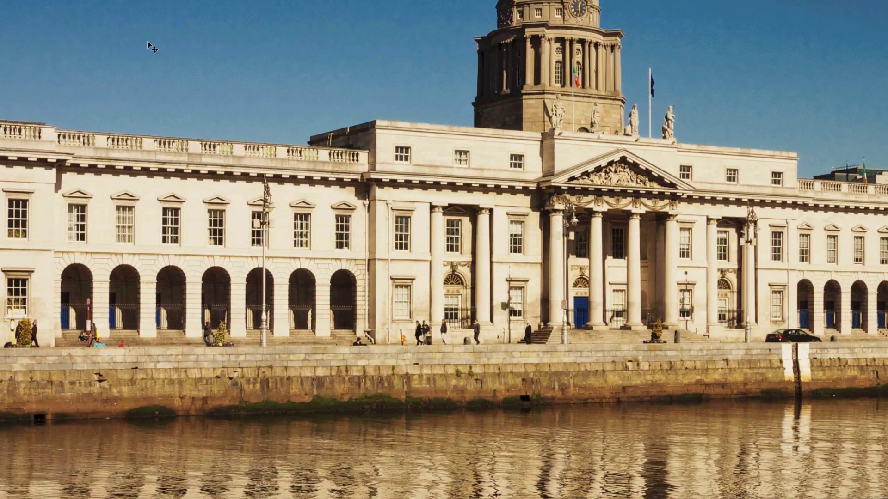
drag(270, 135, 372, 249)
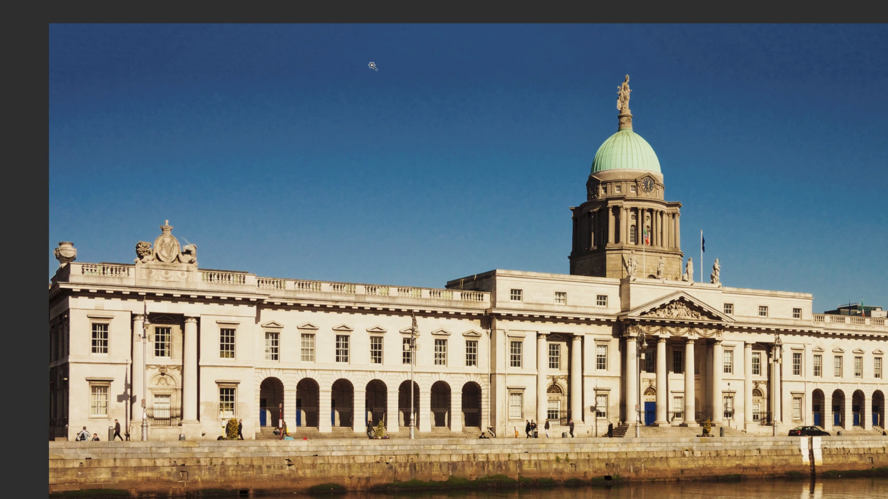
key(ctrl+0)
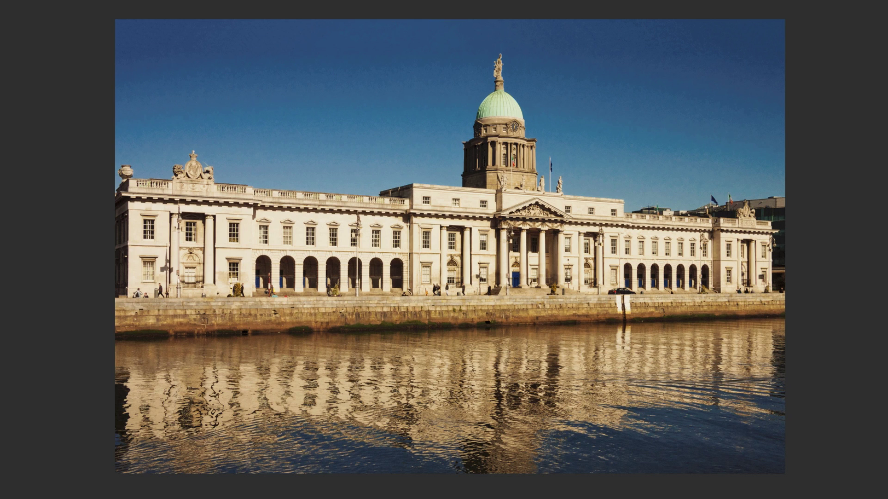
Enlarge the Spot Healing Brush to about 60 px and retouch a band of patterned sky
key(bracketright)
key(bracketright)
drag(392, 52, 179, 49)
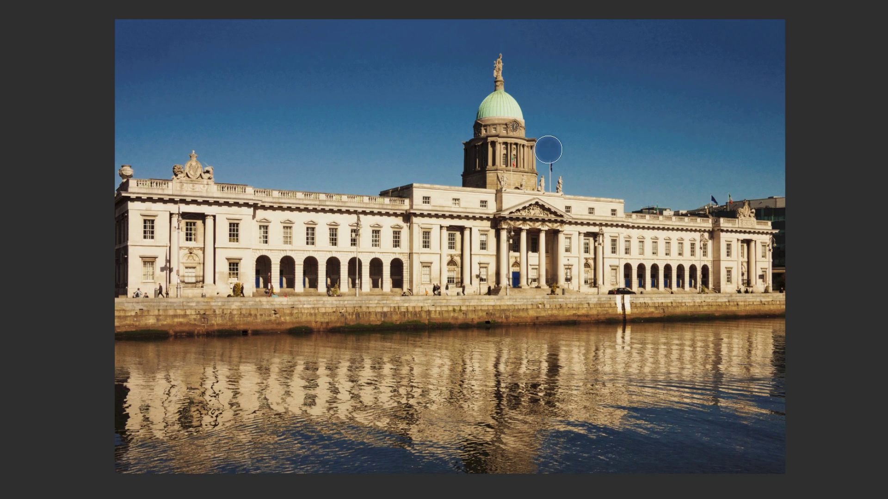
key(ctrl+plus)
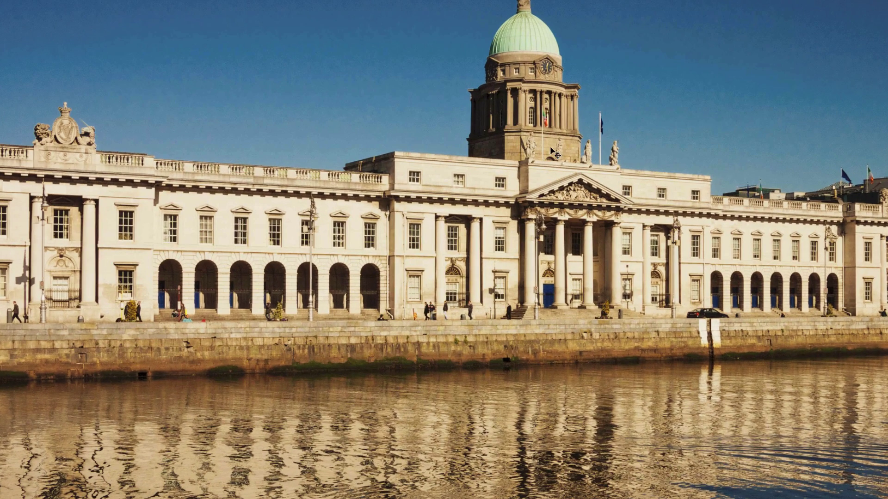
key(ctrl+plus)
drag(212, 24, 411, 271)
Heal the remaining blotches and dark spots in the sky around the dome
click(551, 262)
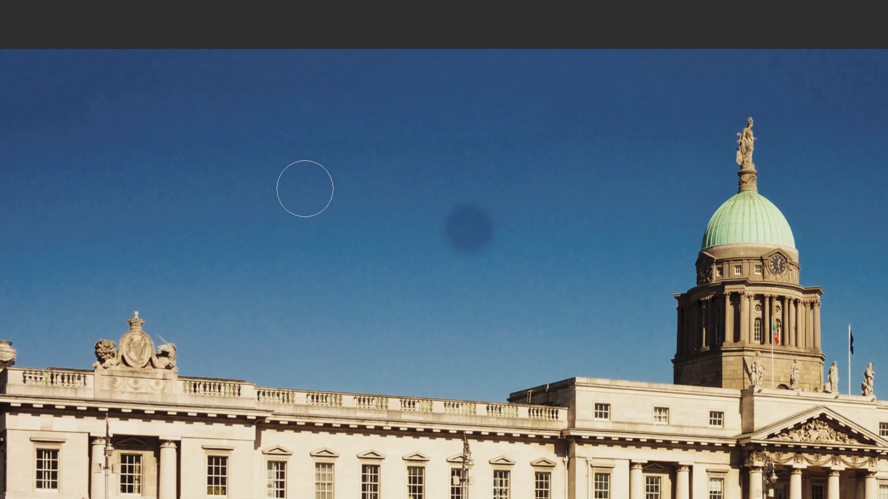
drag(87, 122, 34, 113)
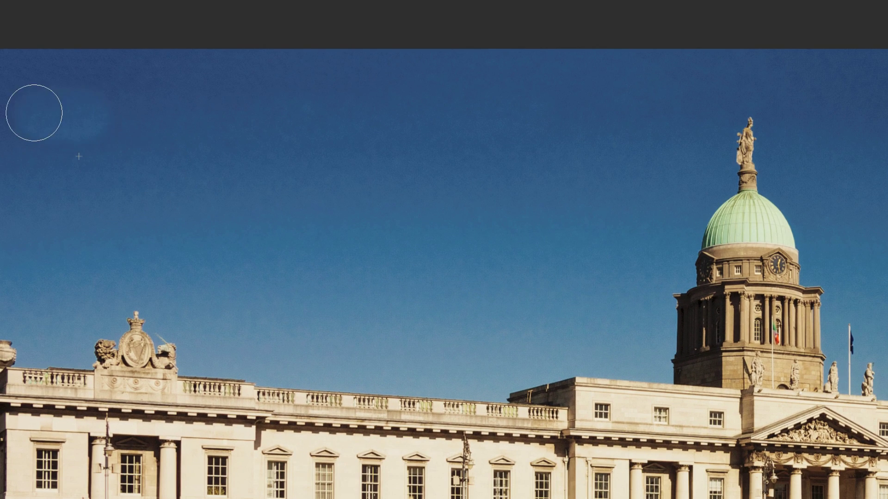
click(384, 176)
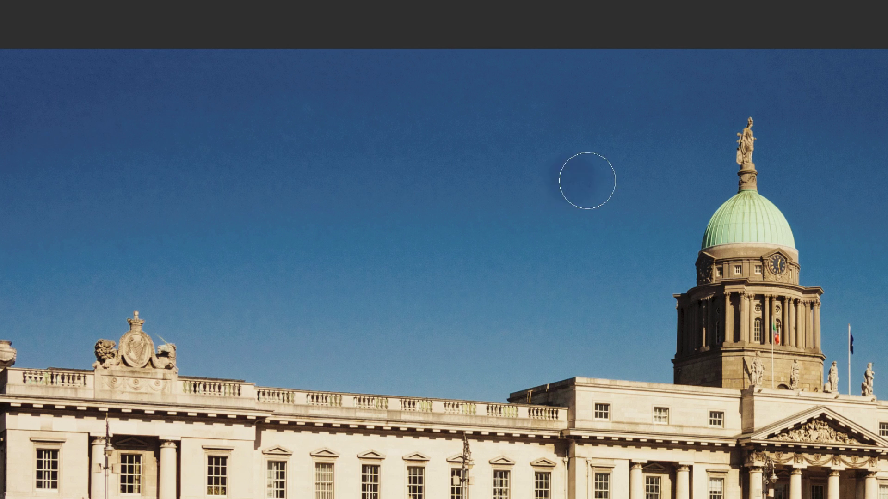
mouse_move(820, 151)
mouse_down()
mouse_move(328, 153)
mouse_move(378, 145)
mouse_up()
key(ctrl+0)
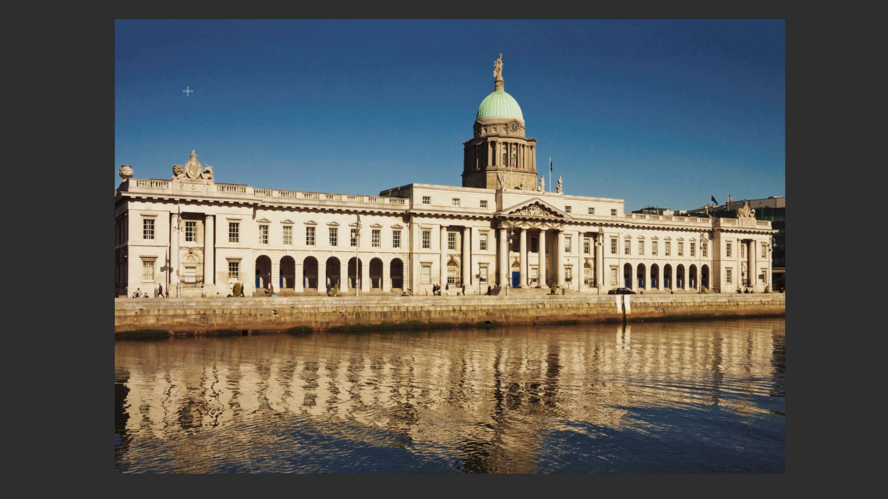
Draw an inset rectangle around the building and river, nudge it left, then deselect
drag(166, 76, 747, 404)
drag(586, 299, 581, 297)
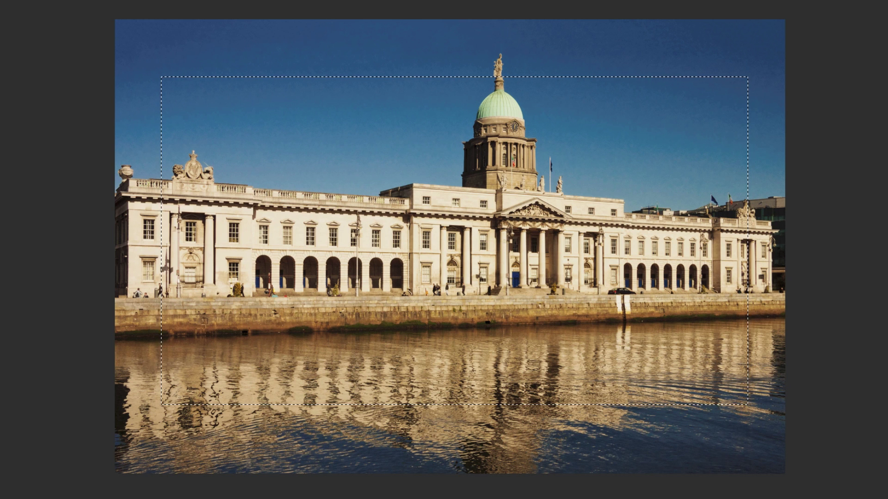
key(ctrl+d)
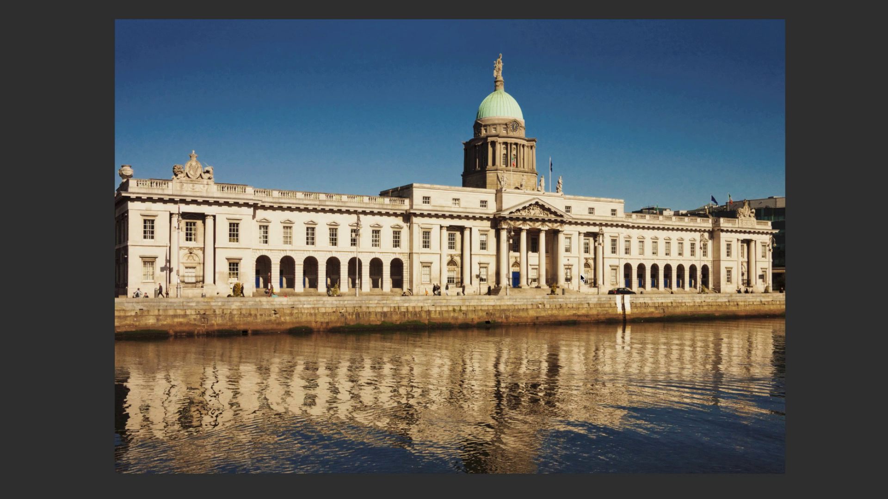